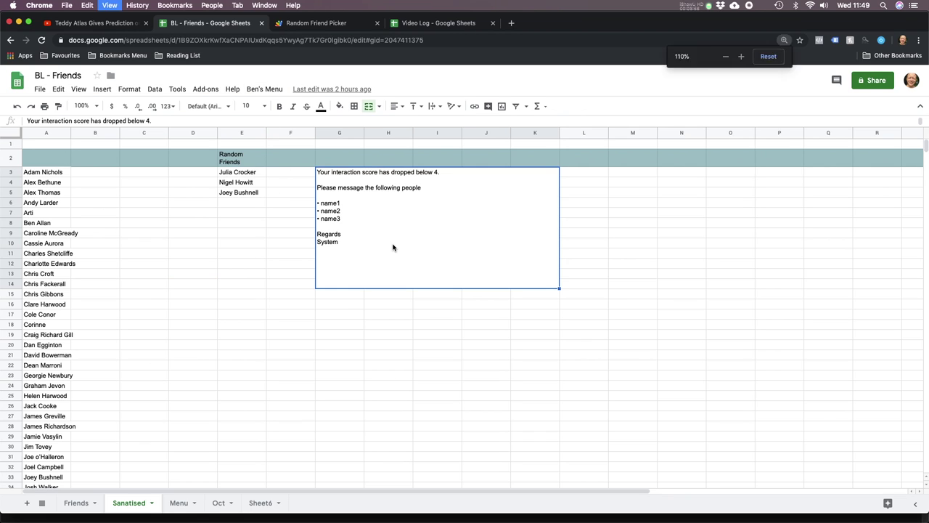
- Zoom the Sanatised sheet to 125% and move off the email template to an empty cell
{"action": "key", "text": "super+equal"}
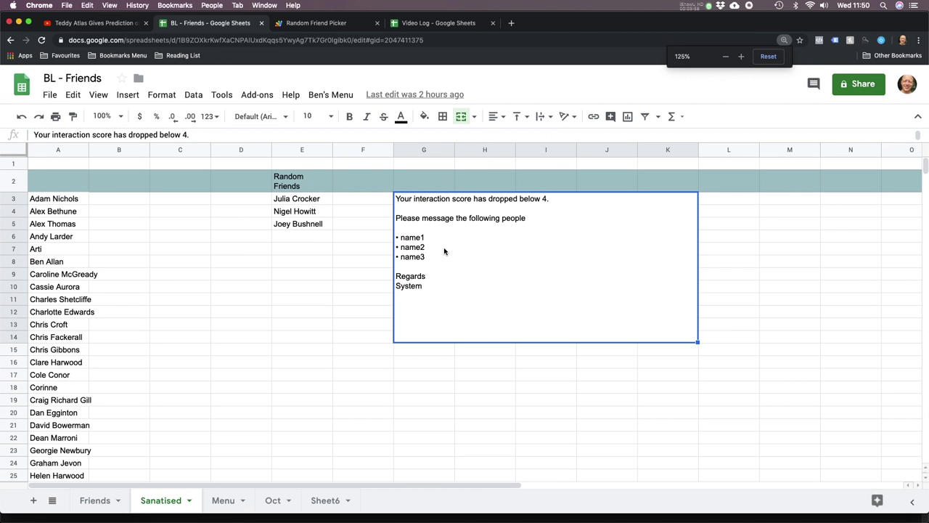
{"action": "left_click", "coordinate": [490, 426]}
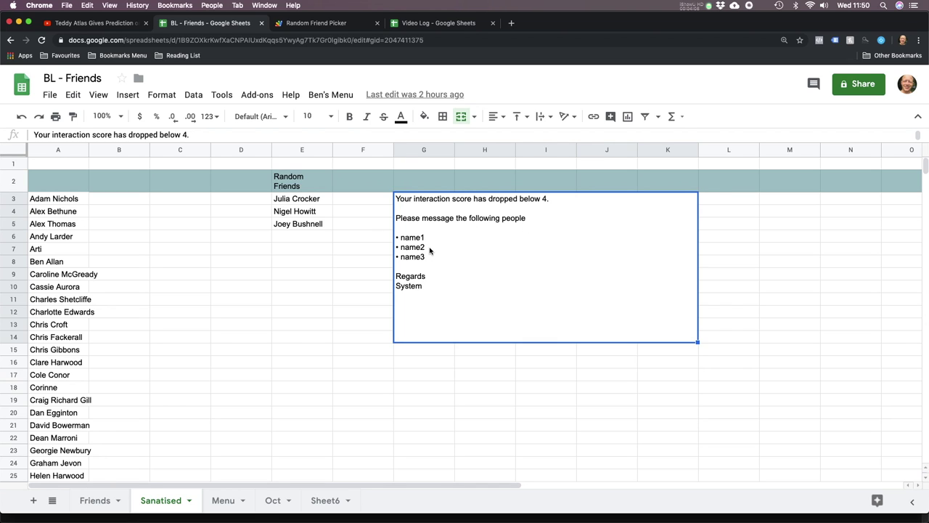
{"action": "left_click", "coordinate": [326, 312]}
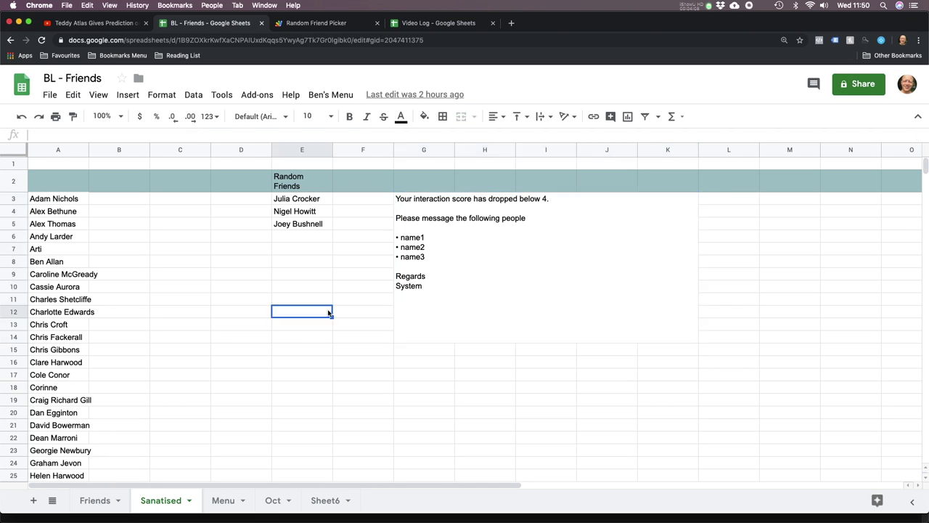
- Scroll through the Random Friend Picker code, reviewing the getRandom function
{"action": "left_click", "coordinate": [302, 24]}
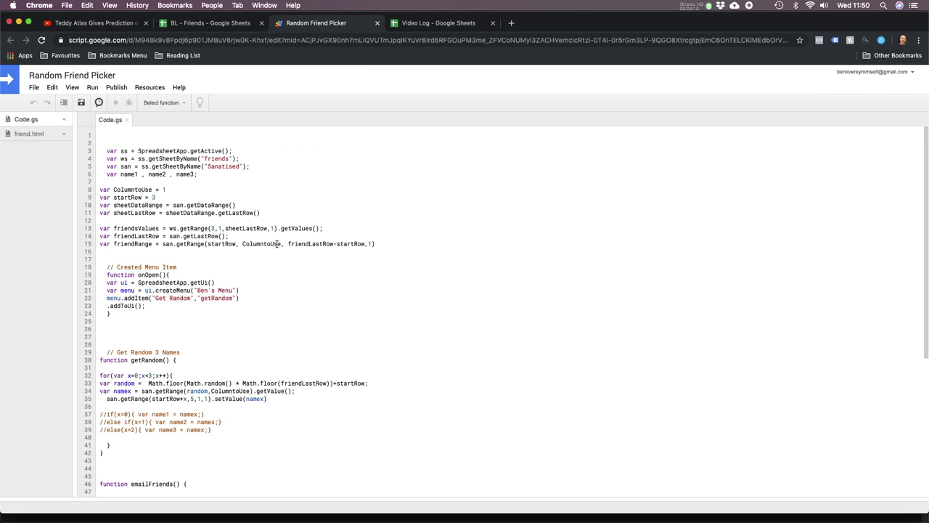
{"action": "scroll", "coordinate": [283, 234], "scroll_direction": "down", "scroll_amount": 3}
{"action": "scroll", "coordinate": [282, 235], "scroll_direction": "up", "scroll_amount": 3}
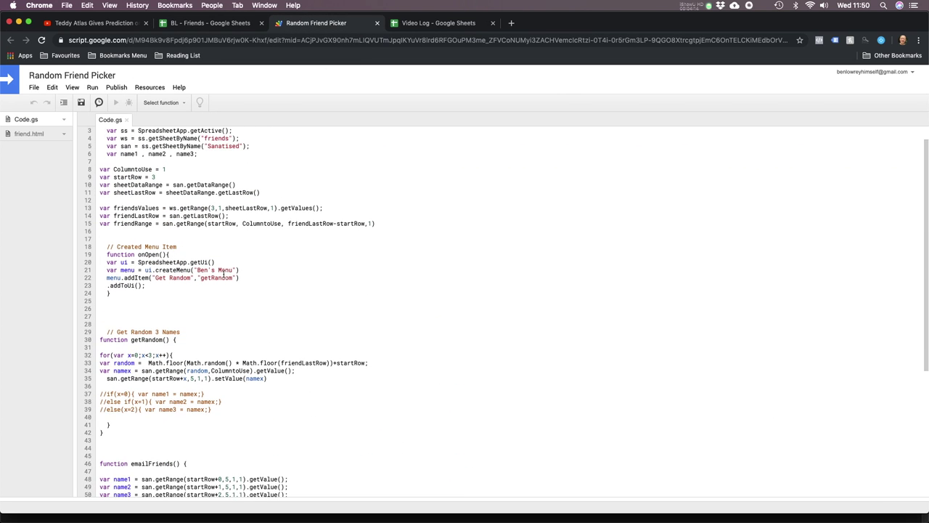
{"action": "scroll", "coordinate": [224, 275], "scroll_direction": "down", "scroll_amount": 2}
{"action": "scroll", "coordinate": [223, 274], "scroll_direction": "down", "scroll_amount": 1}
{"action": "left_click_drag", "start_coordinate": [245, 353], "coordinate": [95, 279]}
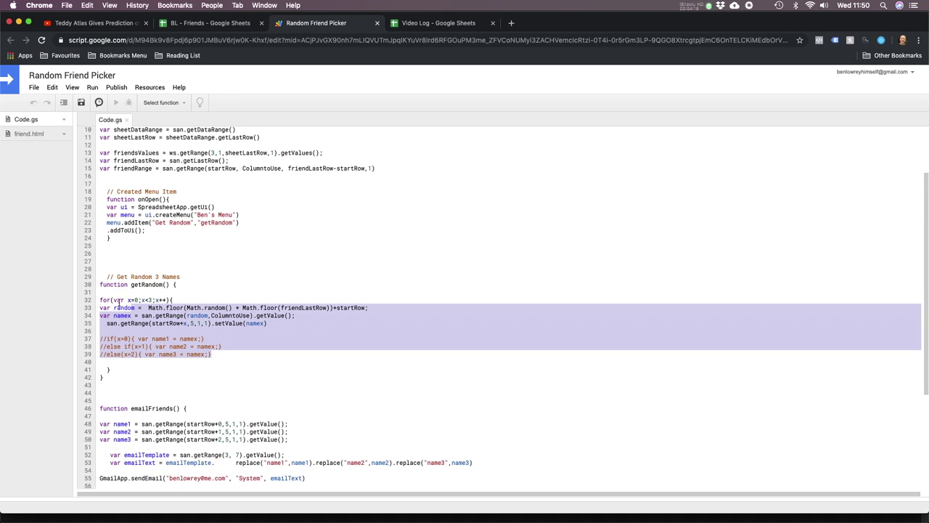
{"action": "scroll", "coordinate": [241, 312], "scroll_direction": "down", "scroll_amount": 2}
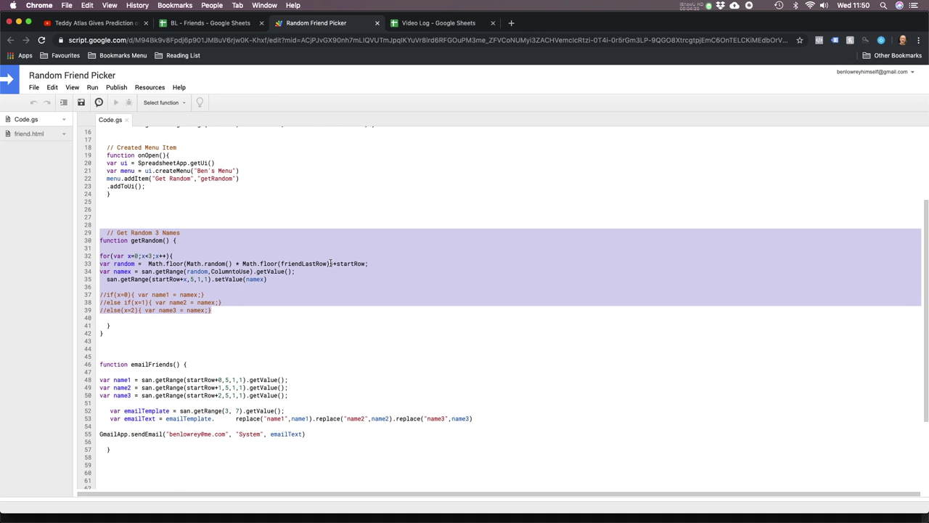
{"action": "left_click", "coordinate": [215, 264]}
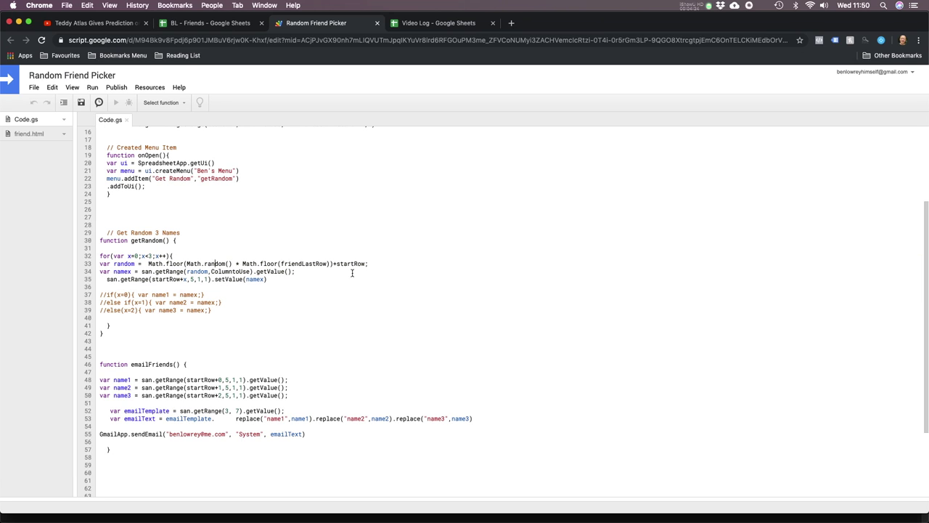
- Highlight the getValue call on line 34, then scroll further down the script
{"action": "left_click_drag", "start_coordinate": [258, 271], "coordinate": [294, 271]}
{"action": "left_click", "coordinate": [294, 273]}
{"action": "scroll", "coordinate": [121, 268], "scroll_direction": "down", "scroll_amount": 1}
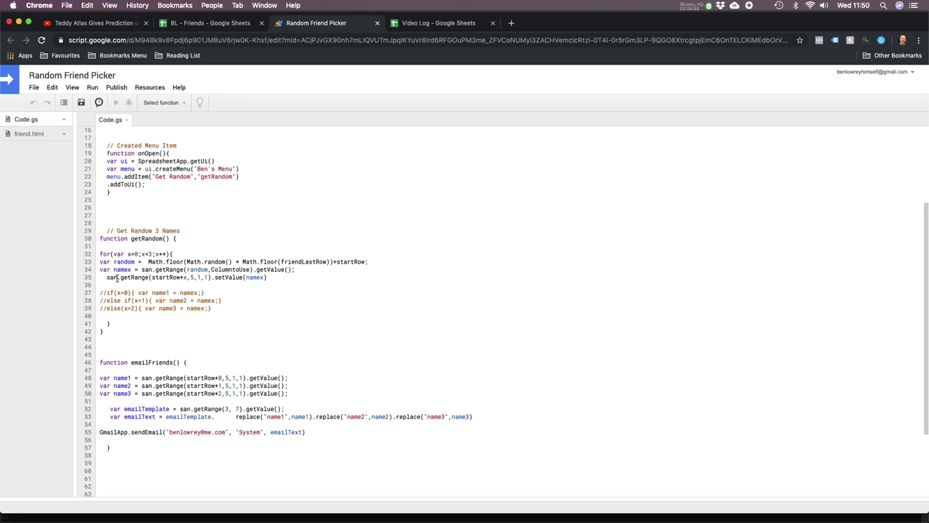
{"action": "scroll", "coordinate": [192, 340], "scroll_direction": "down", "scroll_amount": 5}
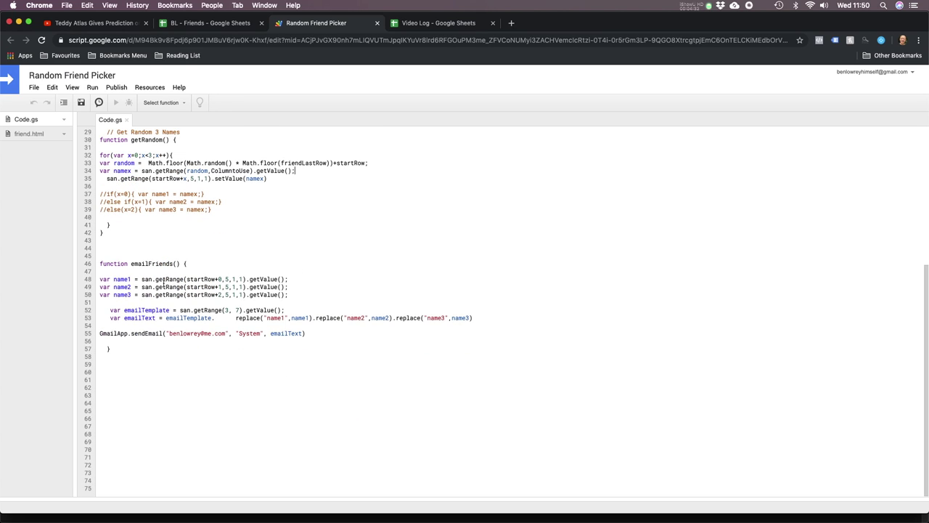
- Glance at BL - Friends, then highlight the sendEmail line and its sender name
{"action": "left_click", "coordinate": [233, 26]}
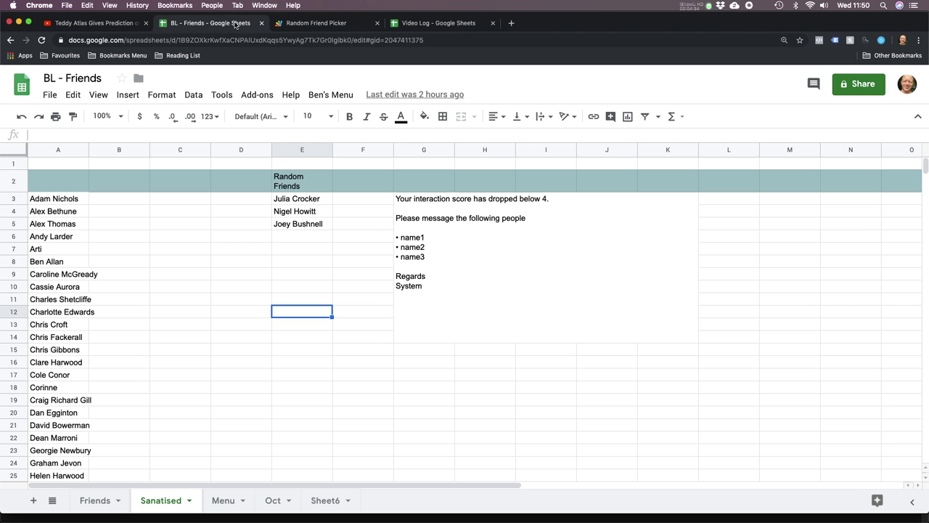
{"action": "left_click", "coordinate": [324, 26]}
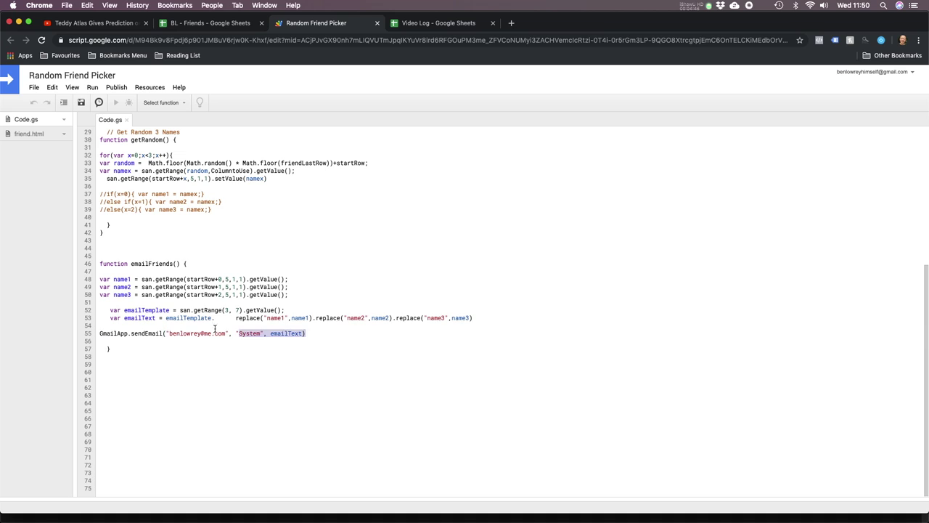
{"action": "left_click_drag", "start_coordinate": [306, 334], "coordinate": [99, 336]}
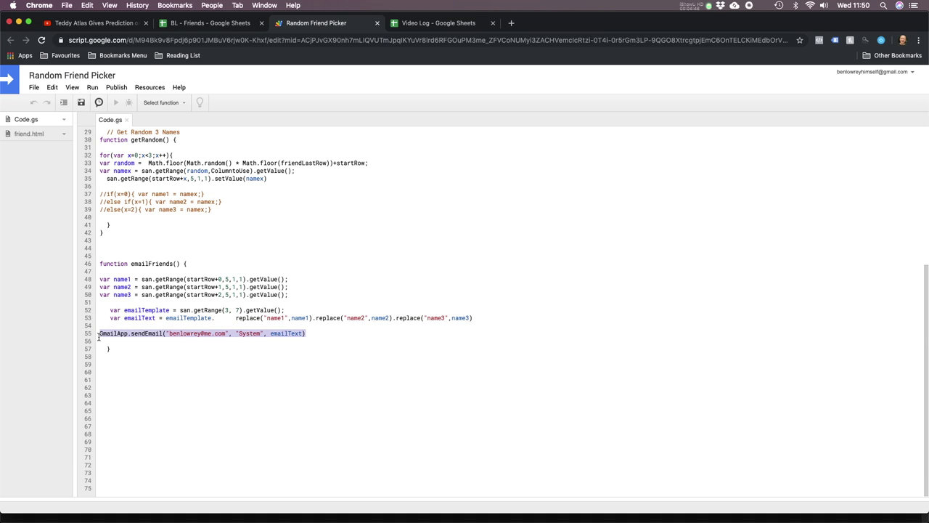
{"action": "left_click", "coordinate": [152, 356]}
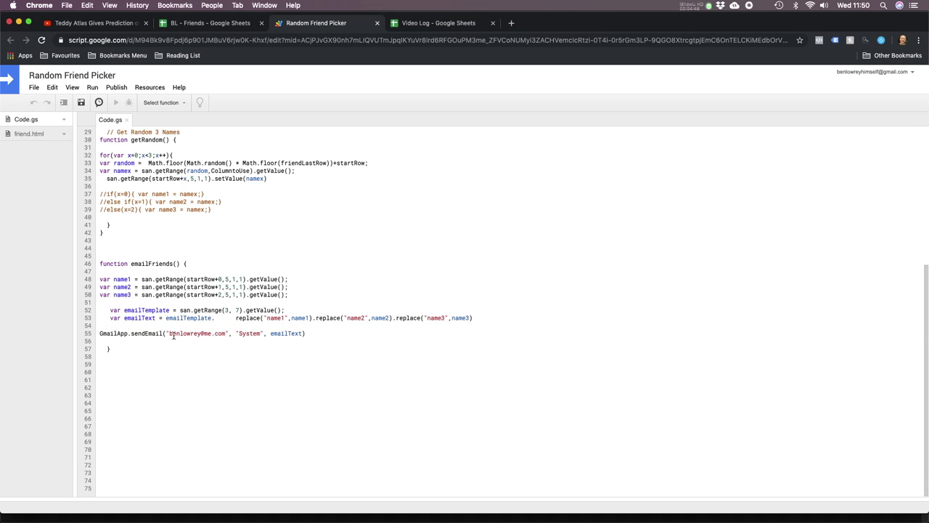
{"action": "left_click_drag", "start_coordinate": [166, 333], "coordinate": [303, 335]}
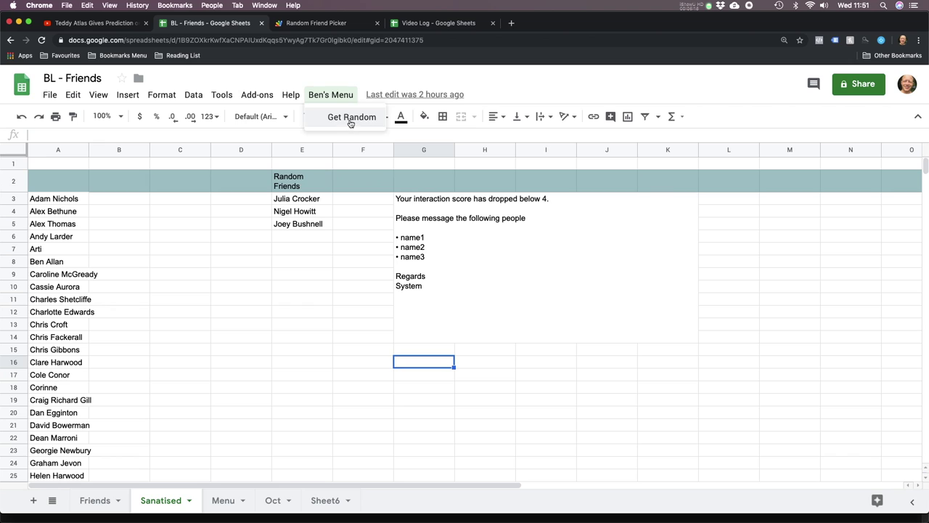
- Run Ben's Menu > Get Random to pick three new friends, then view BL - Friends
{"action": "left_click", "coordinate": [347, 120]}
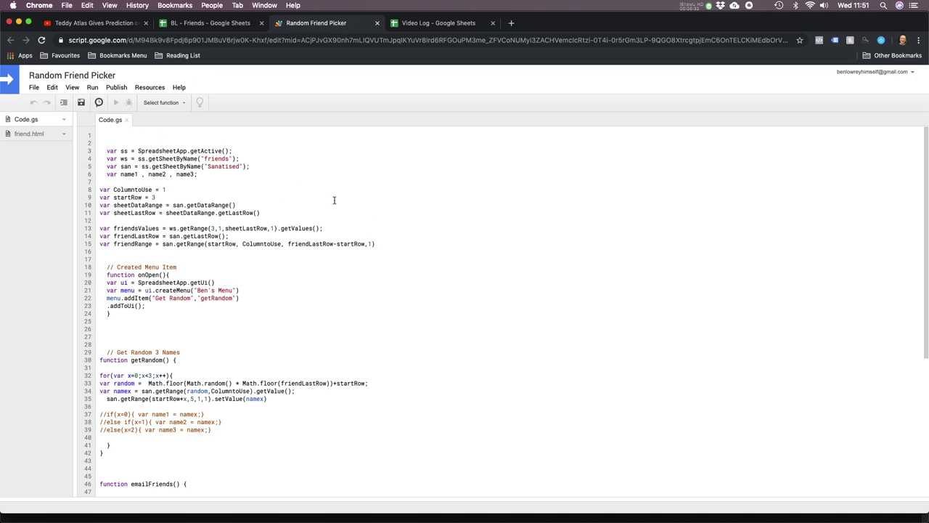
{"action": "left_click", "coordinate": [227, 26]}
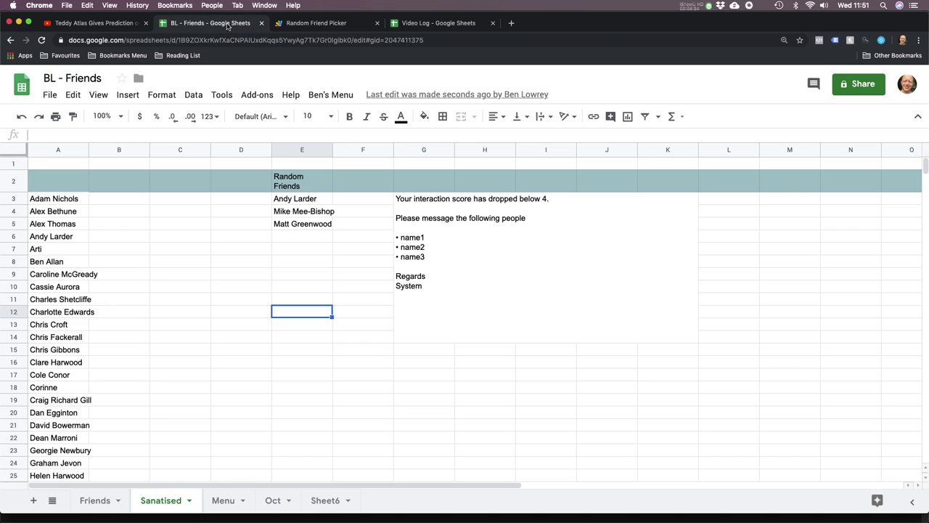
- Open the spreadsheet's script editor from the Tools menu
{"action": "left_click", "coordinate": [224, 96]}
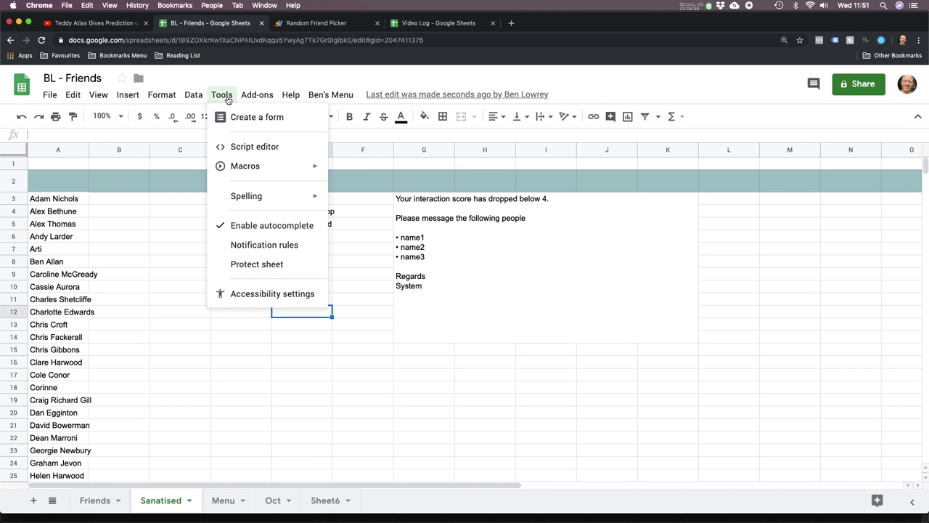
{"action": "left_click", "coordinate": [261, 149]}
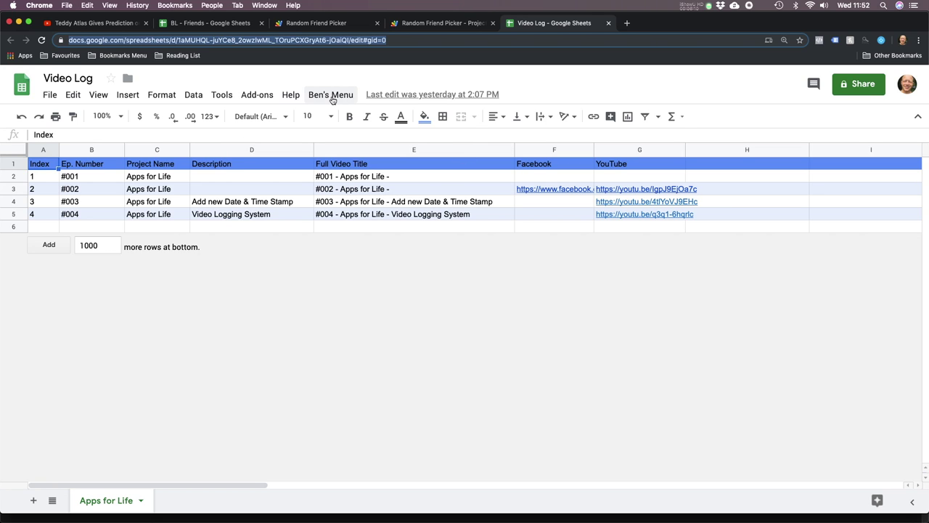
- Add episode #005 'Friend prompter Emails' to Video Log and copy its full title from E6
{"action": "left_click", "coordinate": [331, 95]}
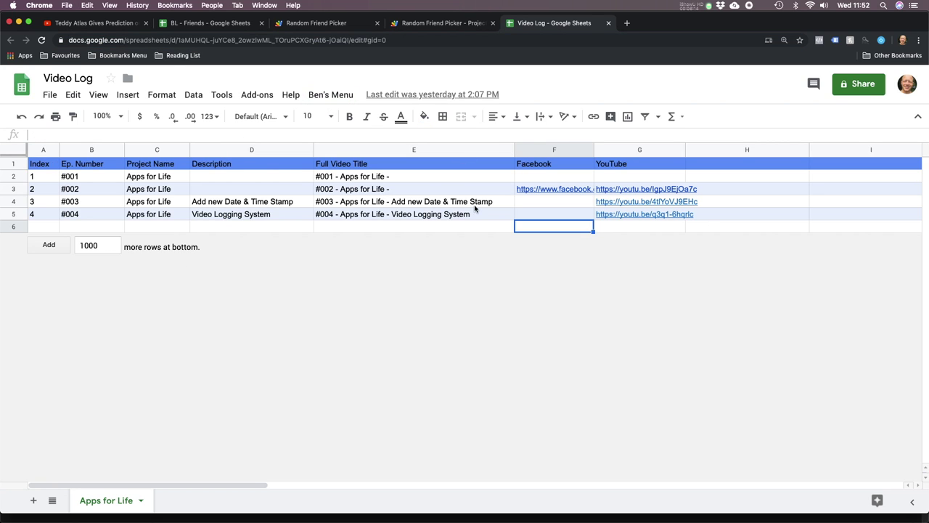
{"action": "left_click", "coordinate": [323, 97]}
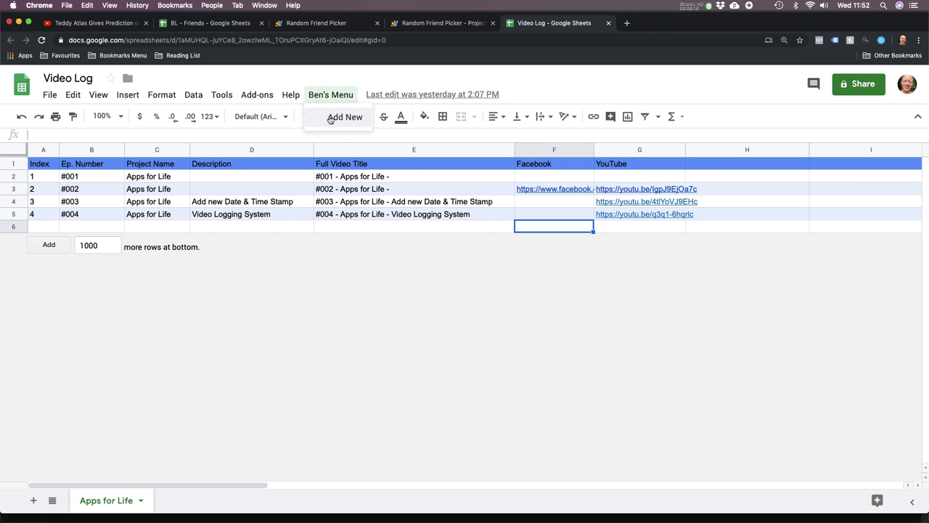
{"action": "left_click", "coordinate": [344, 117]}
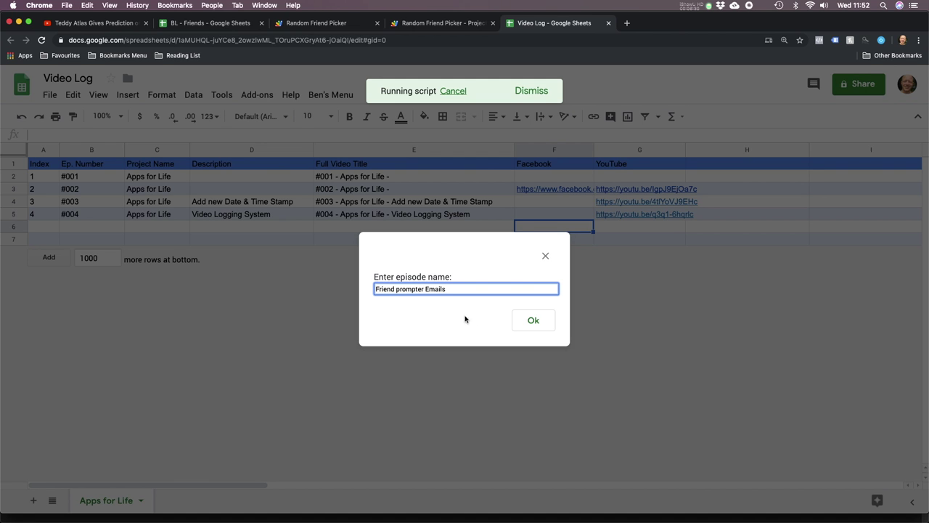
{"action": "left_click", "coordinate": [535, 324]}
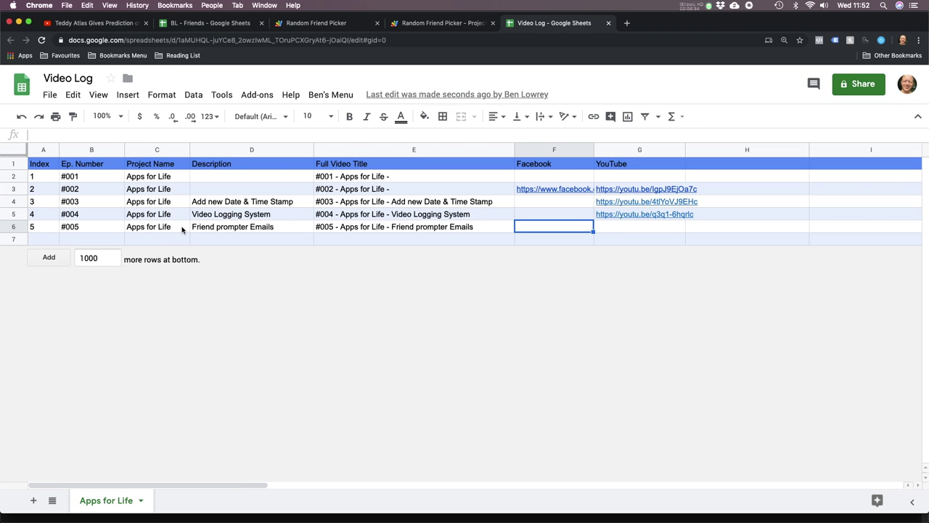
{"action": "left_click", "coordinate": [197, 228]}
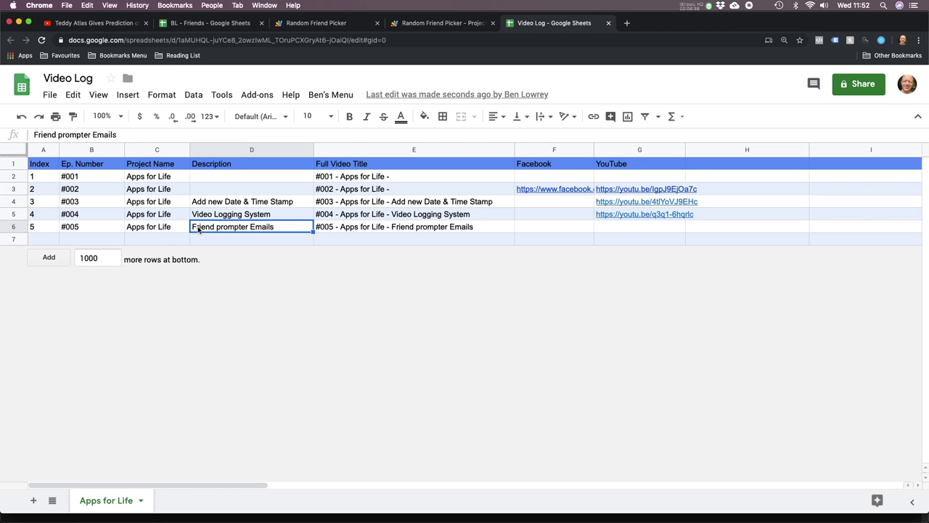
{"action": "left_click", "coordinate": [377, 228]}
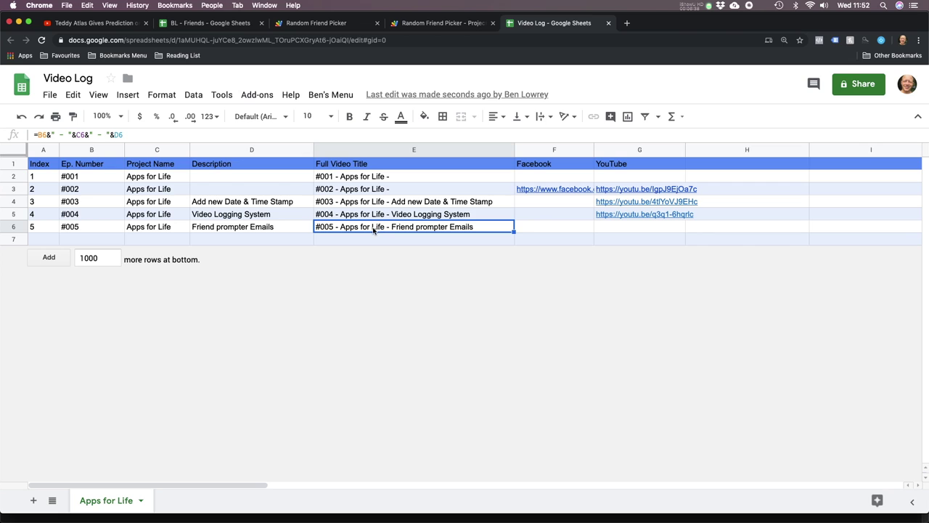
{"action": "key", "text": "super+c"}
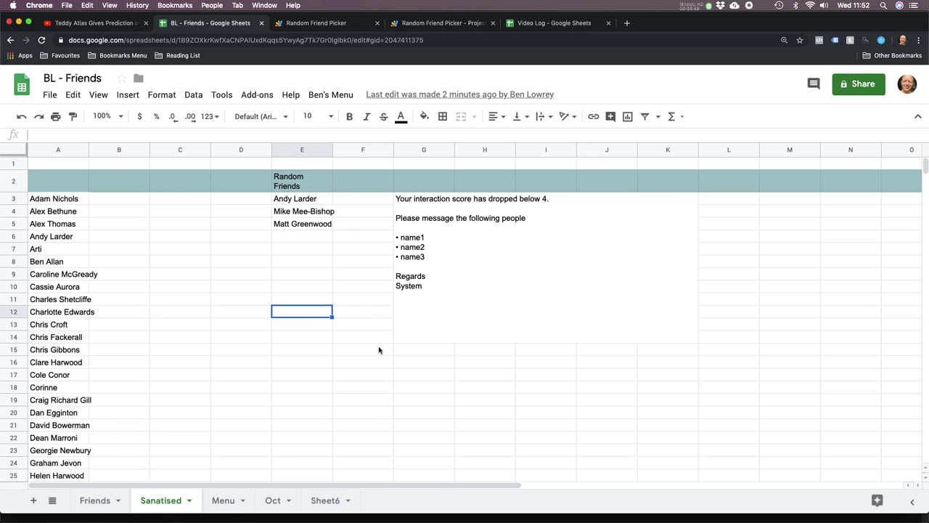
- Open the Add-ons menu showing Form Maker and Yet Another Mail Merge
{"action": "left_click", "coordinate": [258, 95]}
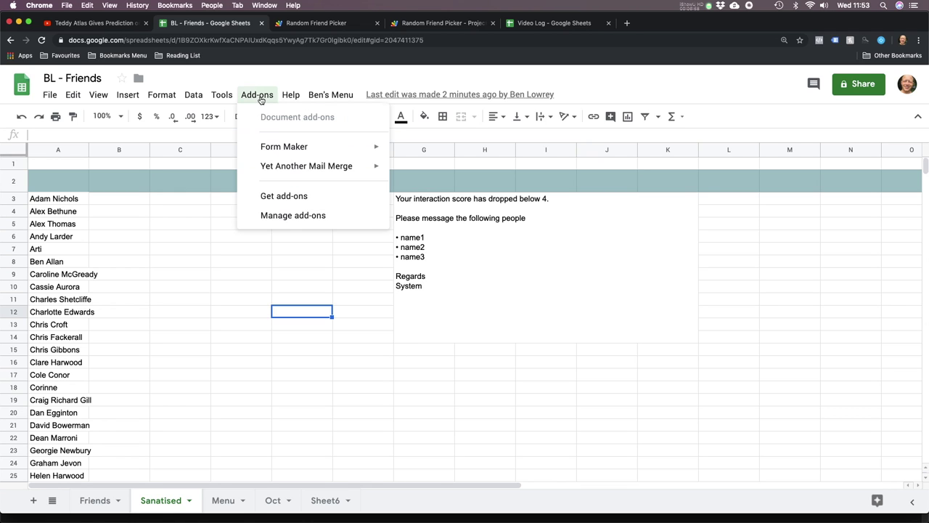